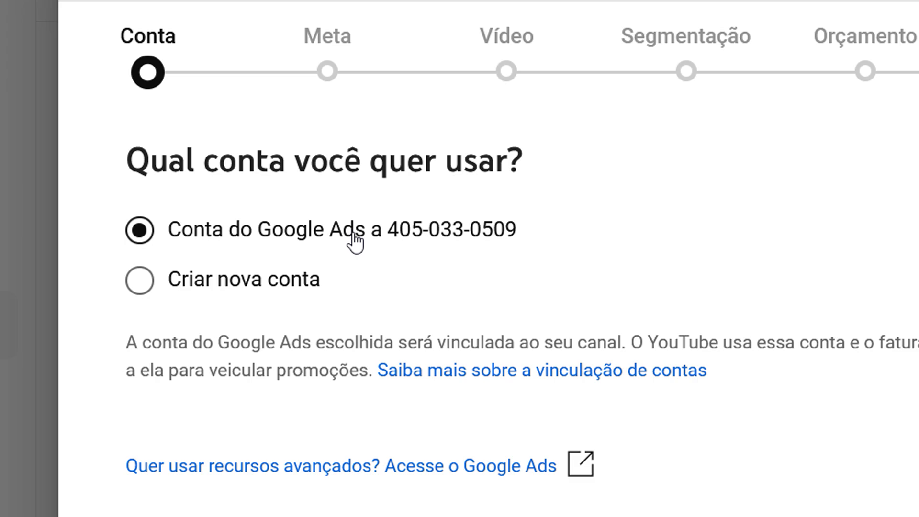
- Continue with the existing Google Ads account and choose Visualizações de vídeos as the promotion's main goal
click(781, 442)
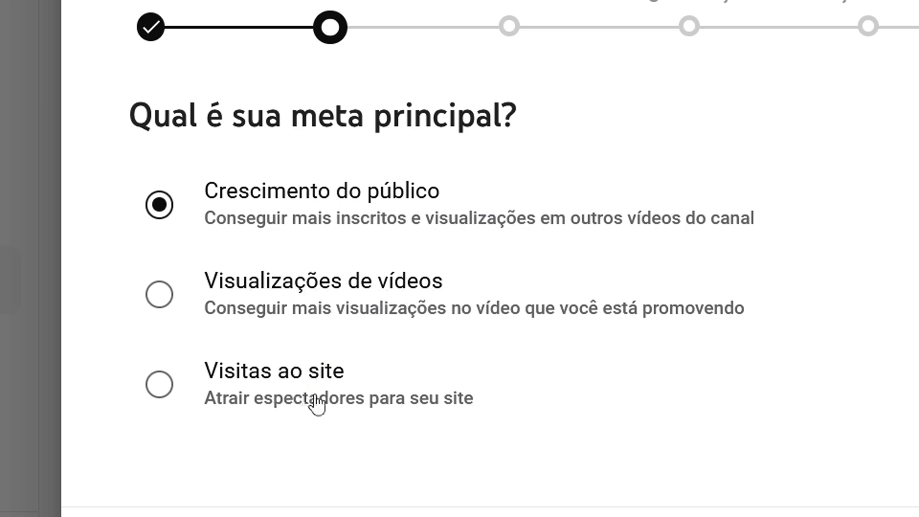
click(244, 294)
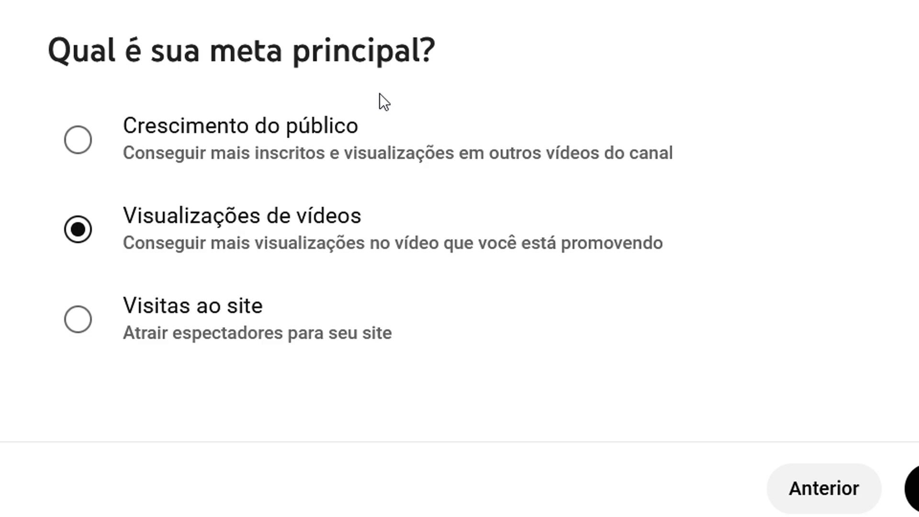
click(781, 450)
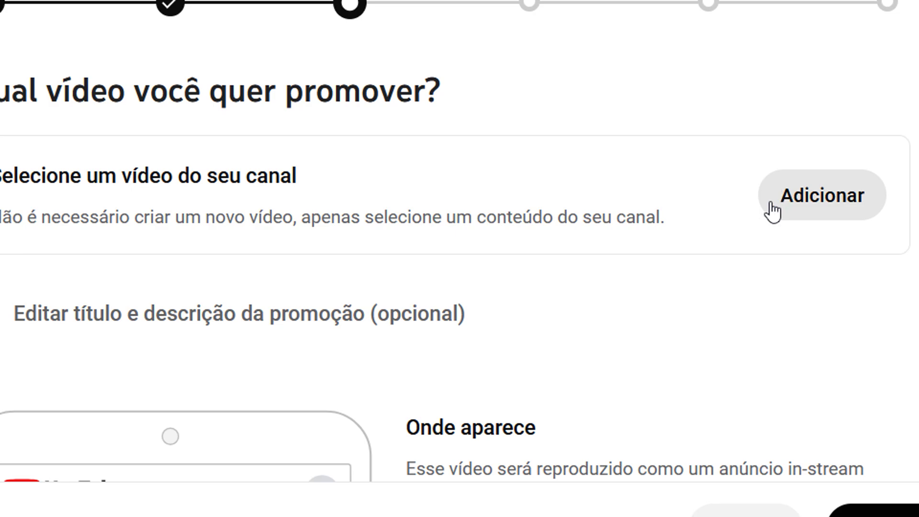
- Add the channel video "NARUTO COM DOR DE BARRIGA! | Vila Pitoco" as the video to promote
click(771, 204)
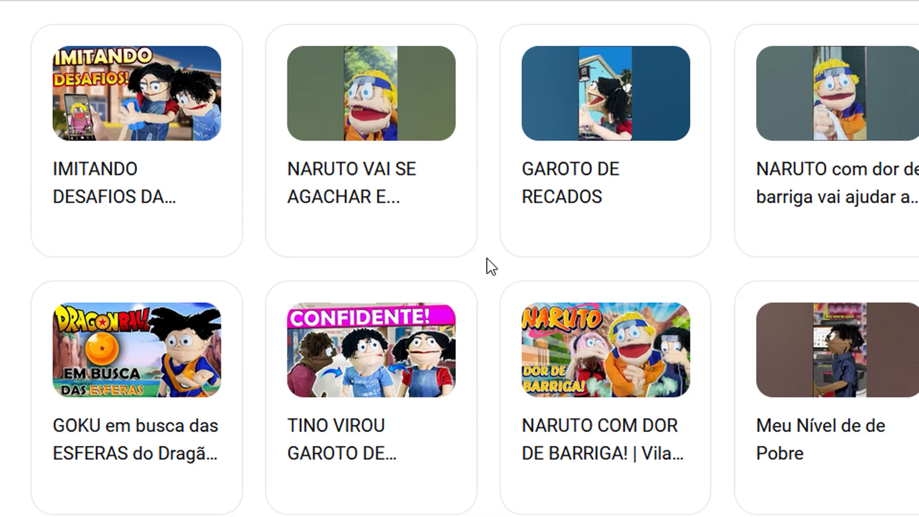
scroll(486, 254, down, 3)
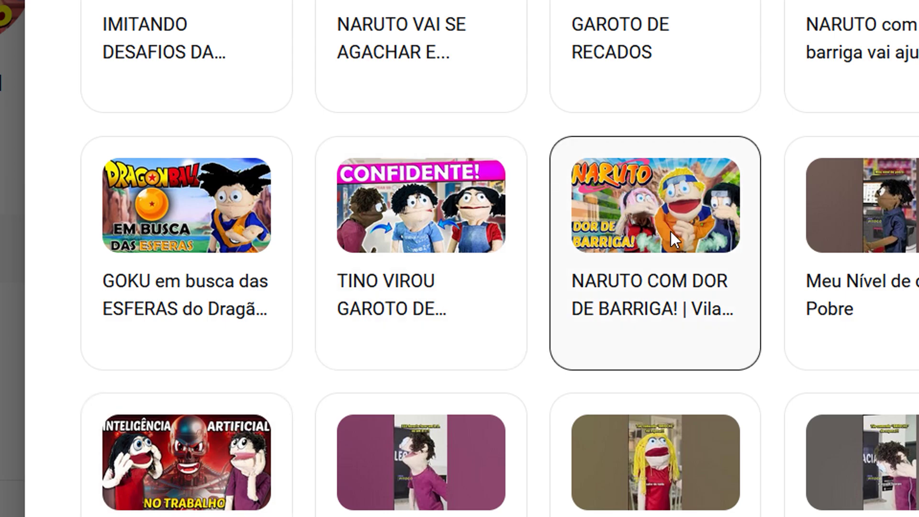
click(684, 211)
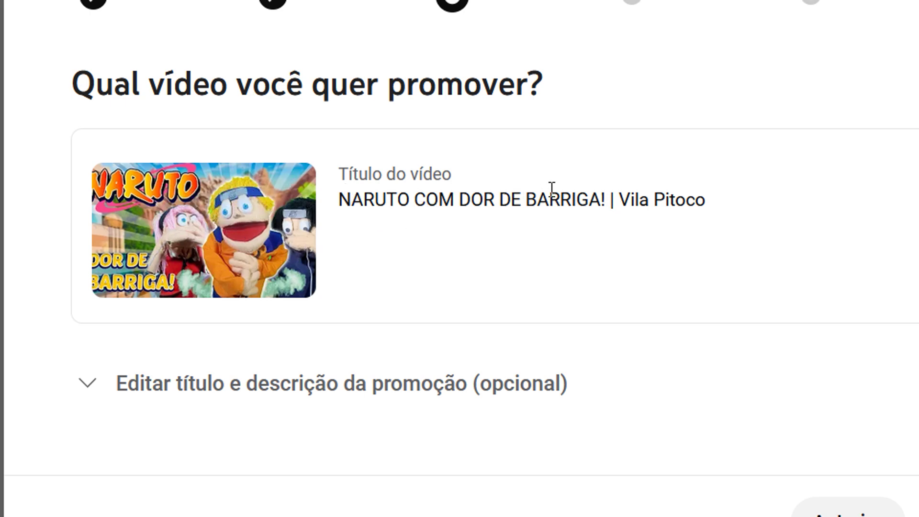
- Edit the promotion title to read "NARUTO COM DOR DE BARRIGA (PARÓDIA)"
scroll(626, 194, down, 5)
click(117, 120)
scroll(324, 189, up, 3)
scroll(347, 189, up, 3)
scroll(438, 215, down, 6)
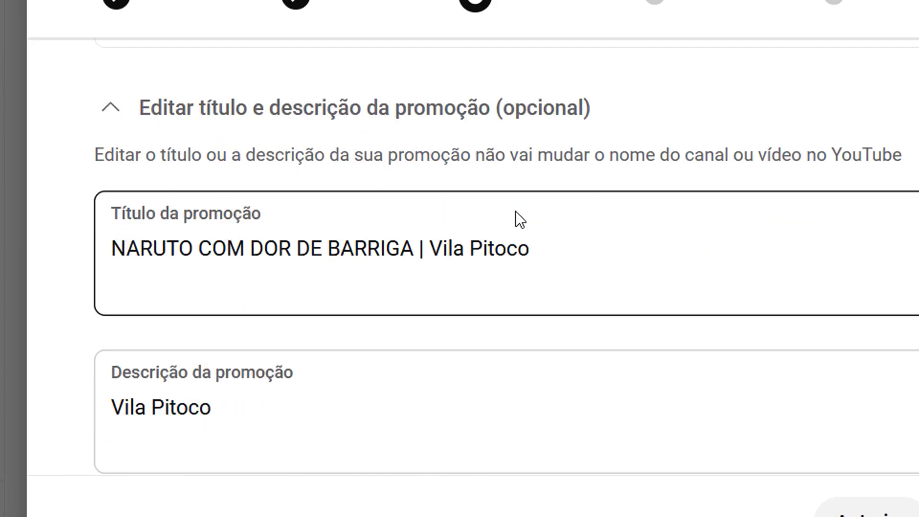
drag(576, 248, 416, 249)
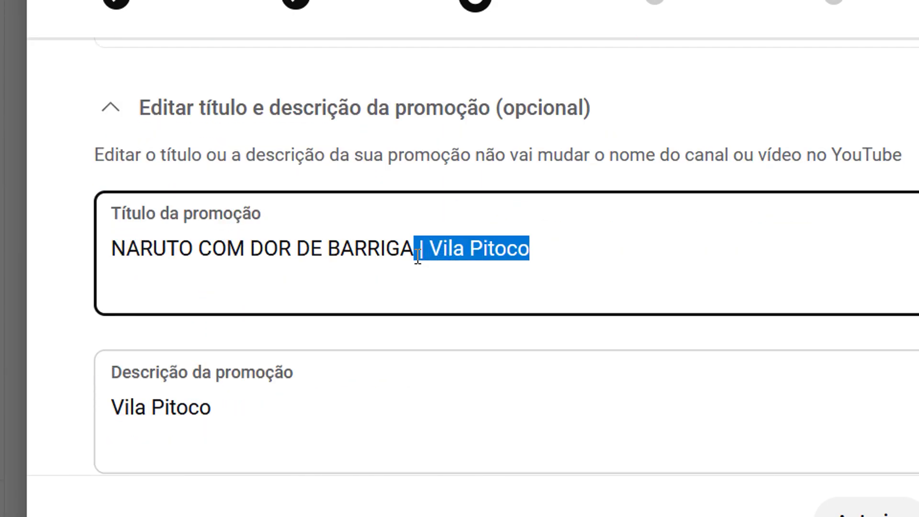
key(BackSpace)
text(())
text(PARÓDIA)
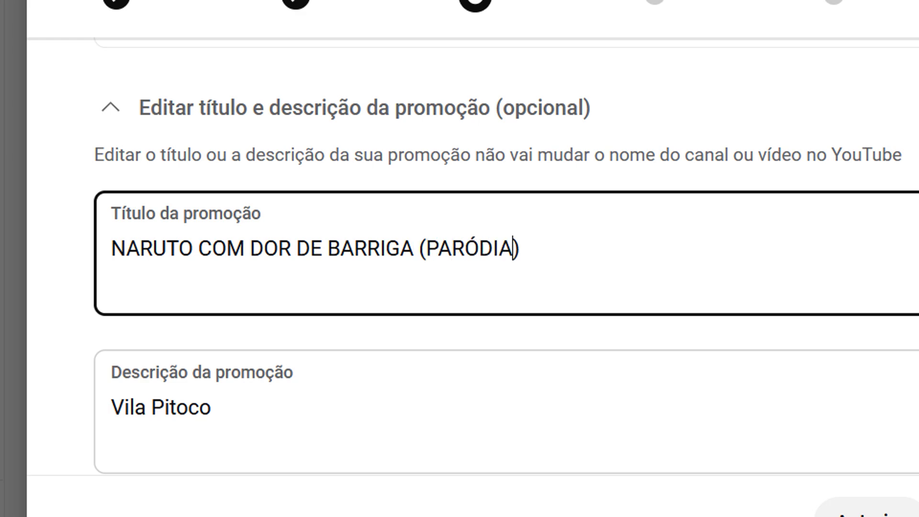
- Replace the promotion description with "Paródia com fantoches"
scroll(503, 286, down, 3)
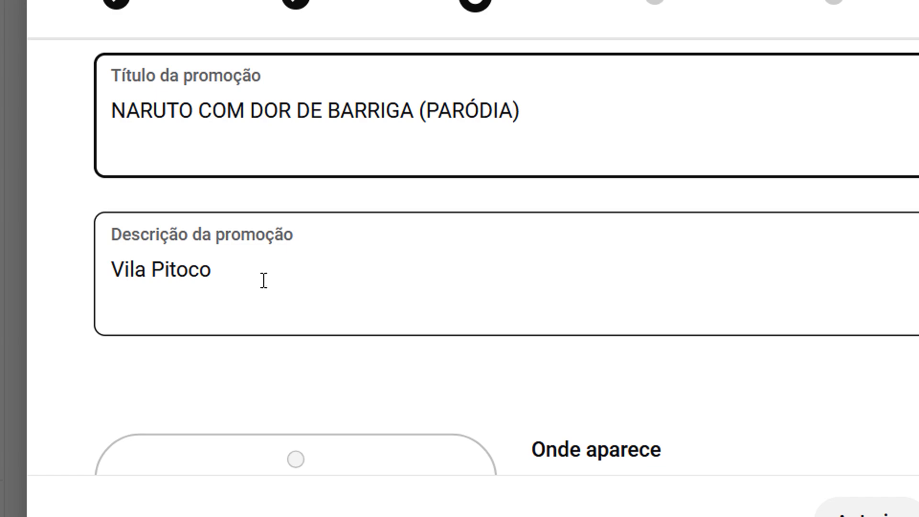
drag(253, 279, 111, 271)
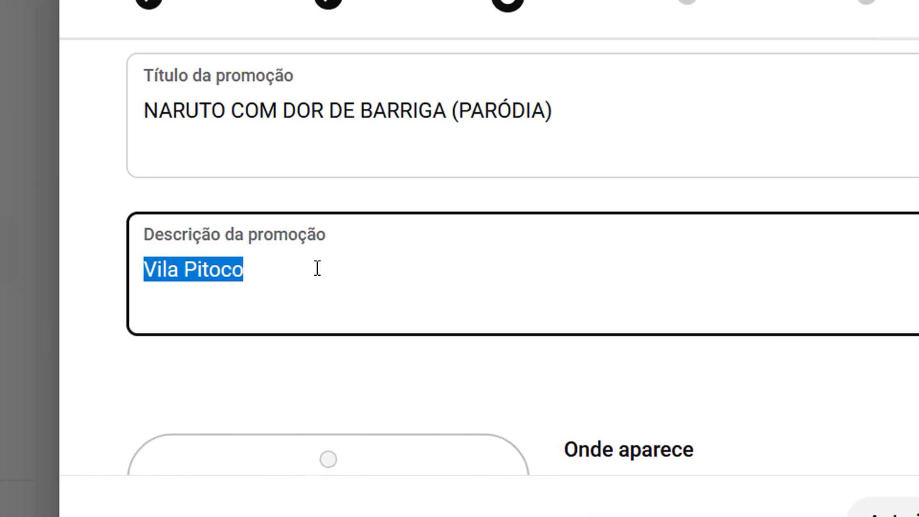
text(Paródia com fantoches)
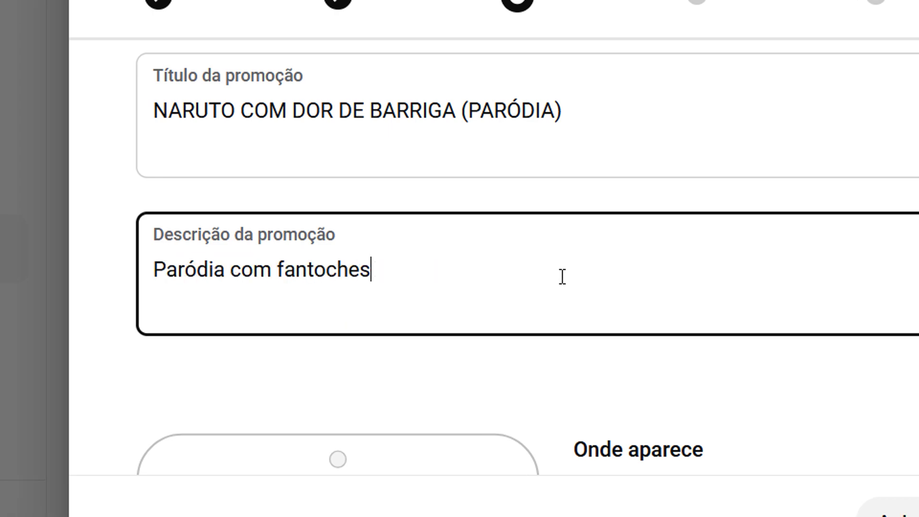
- Review the promotion's ad preview and proceed to the Segmentação stage
scroll(563, 277, down, 5)
scroll(619, 239, down, 3)
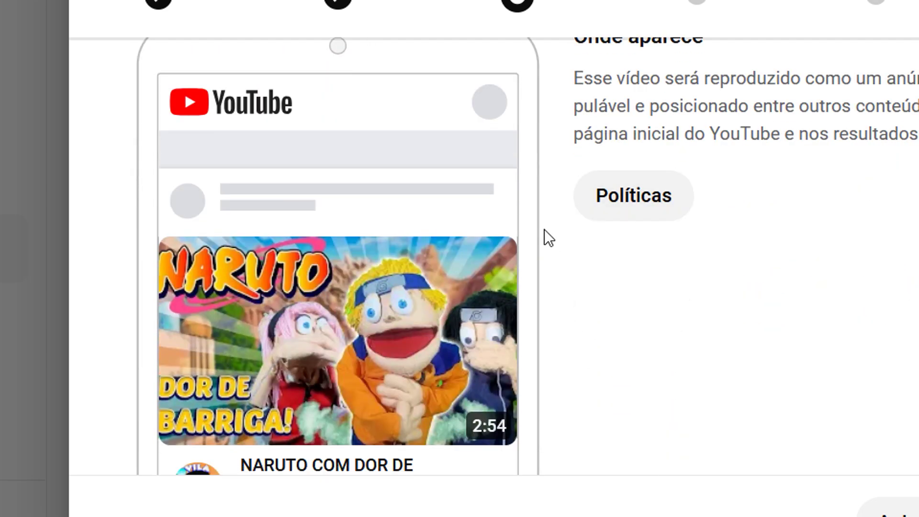
scroll(274, 280, down, 3)
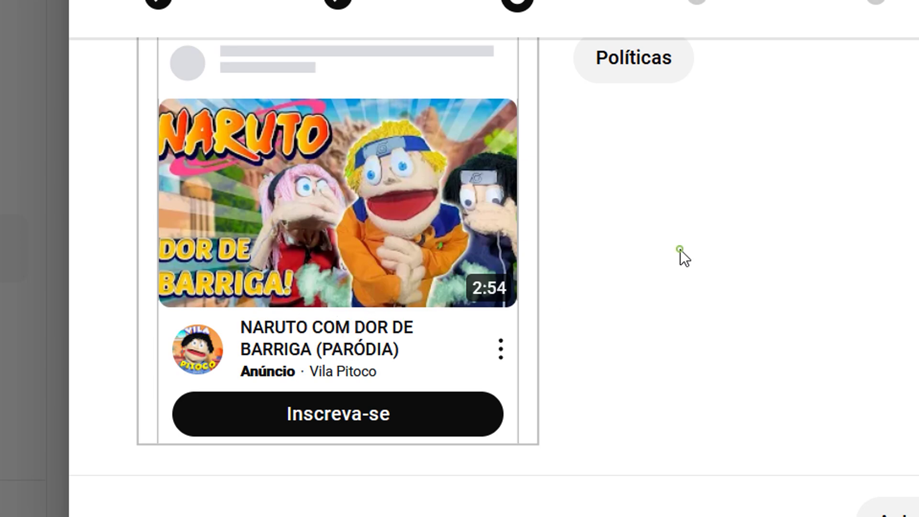
scroll(679, 249, down, 2)
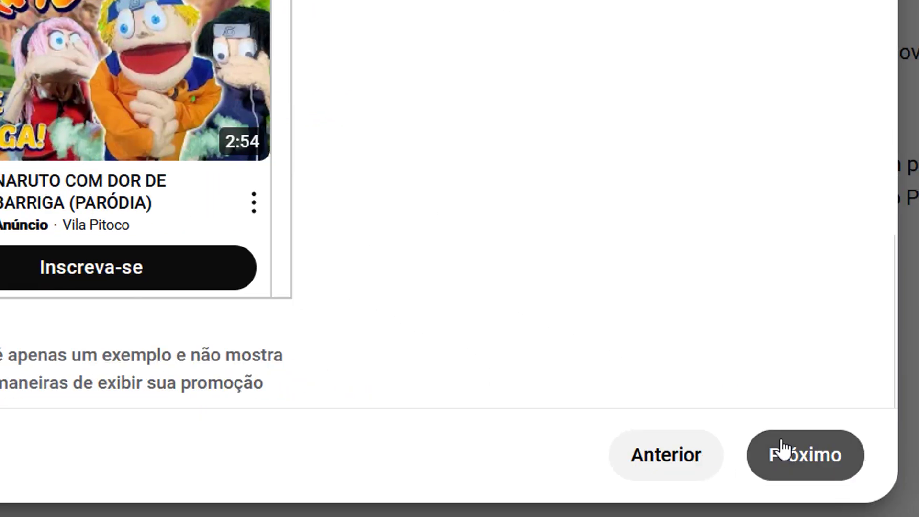
click(779, 450)
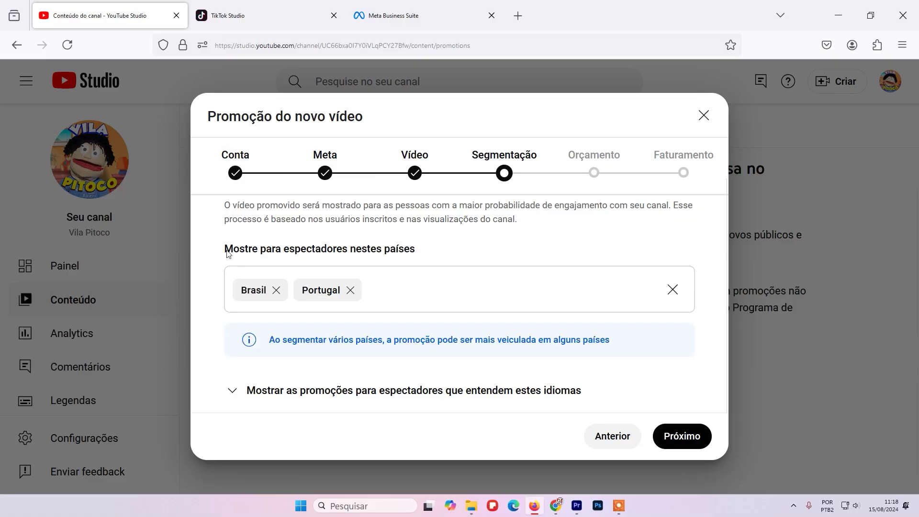
- Remove Portugal from the countries where the promotion is shown, keeping only Brasil
scroll(375, 382, up, 1)
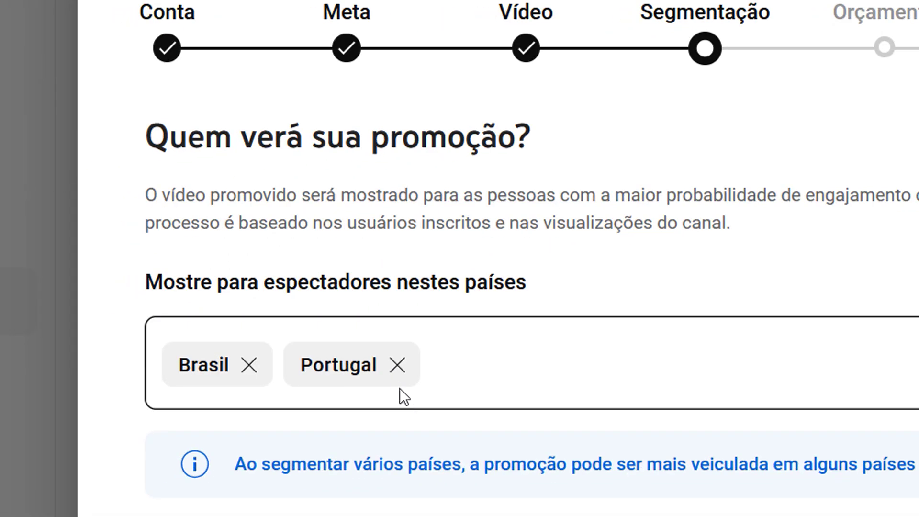
click(396, 365)
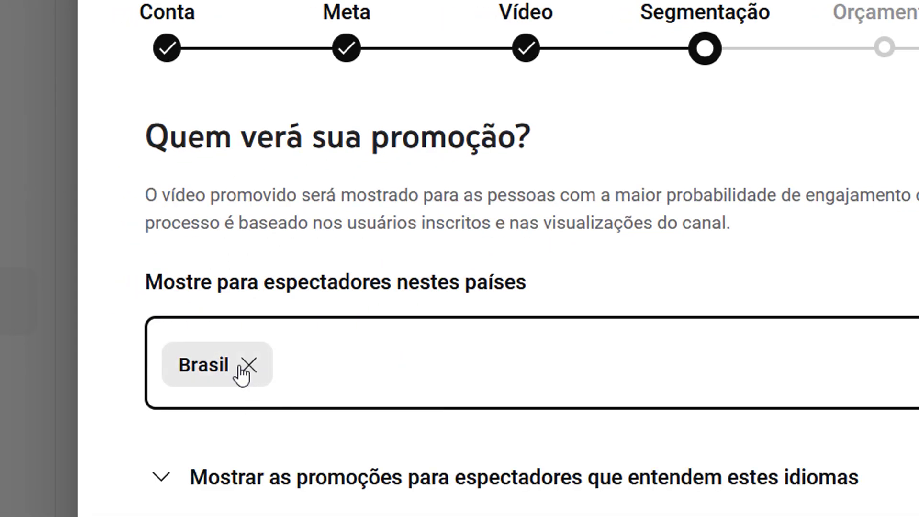
- Try to limit the promotion to viewers who understand Português
scroll(236, 462, down, 1)
click(220, 426)
scroll(266, 402, down, 3)
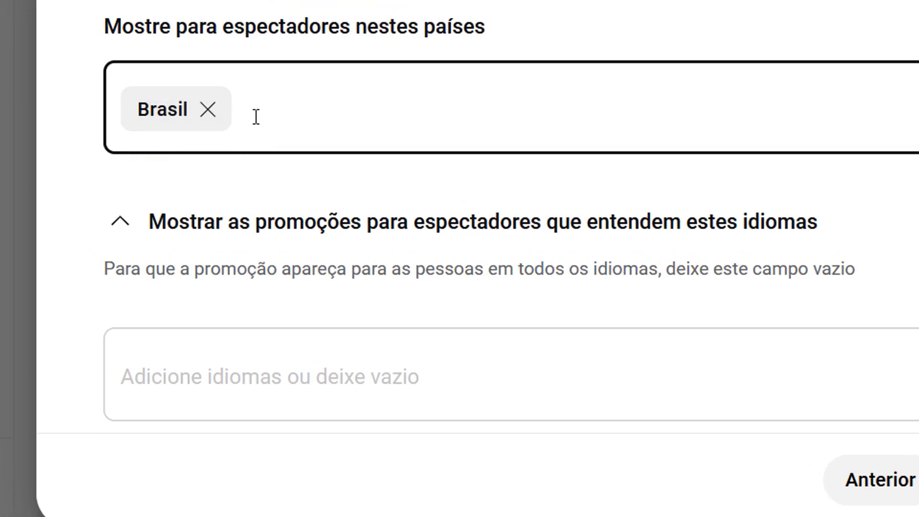
click(268, 383)
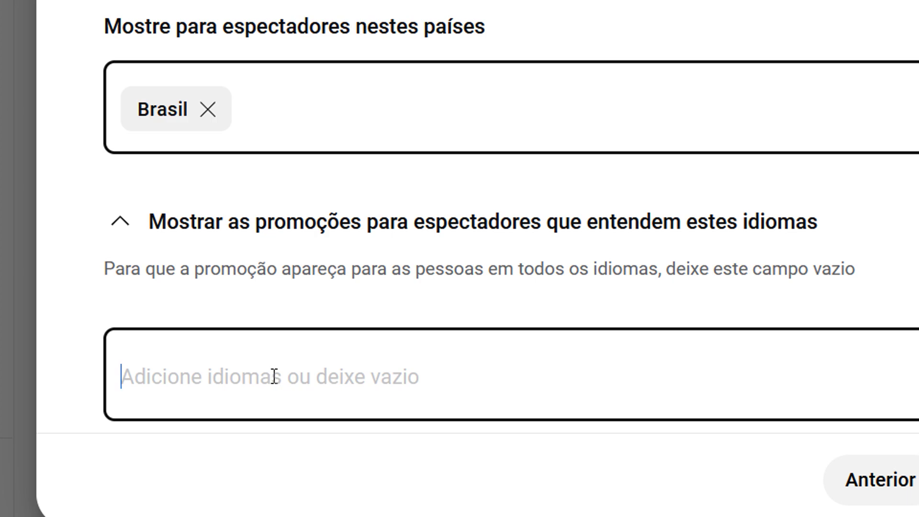
text(Portu)
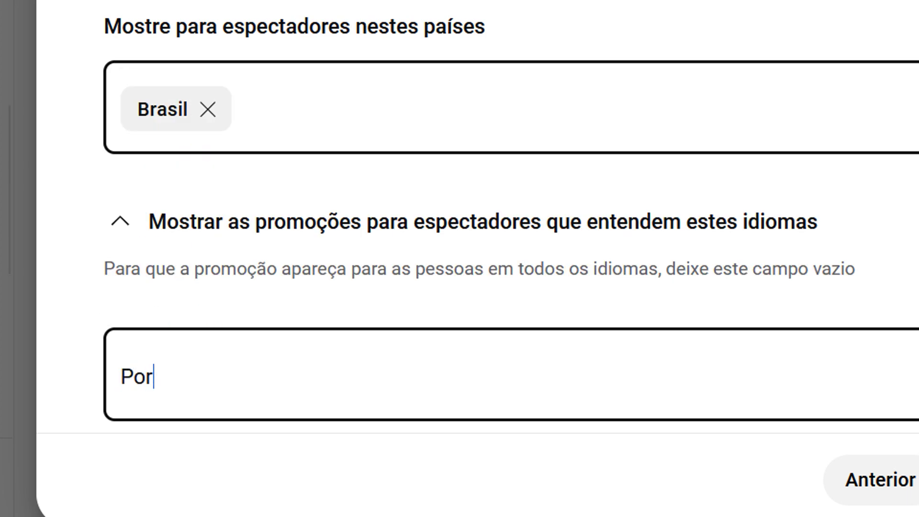
text(guês)
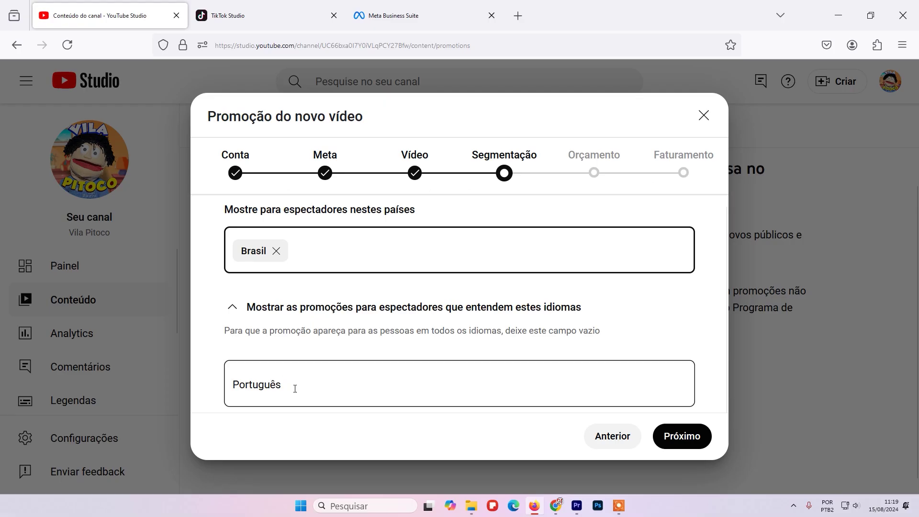
click(293, 236)
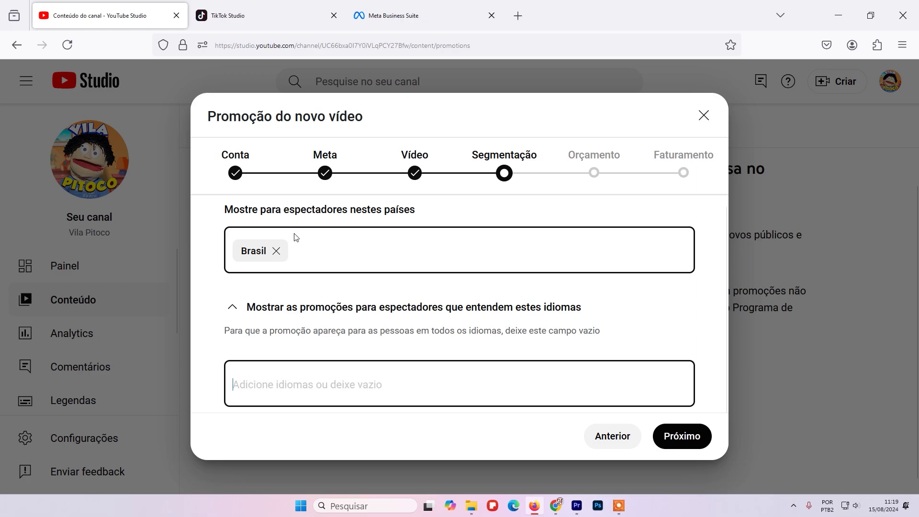
- Leave the viewer language setting empty and proceed to the Orçamento stage
scroll(318, 253, up, 2)
scroll(474, 322, down, 2)
click(692, 449)
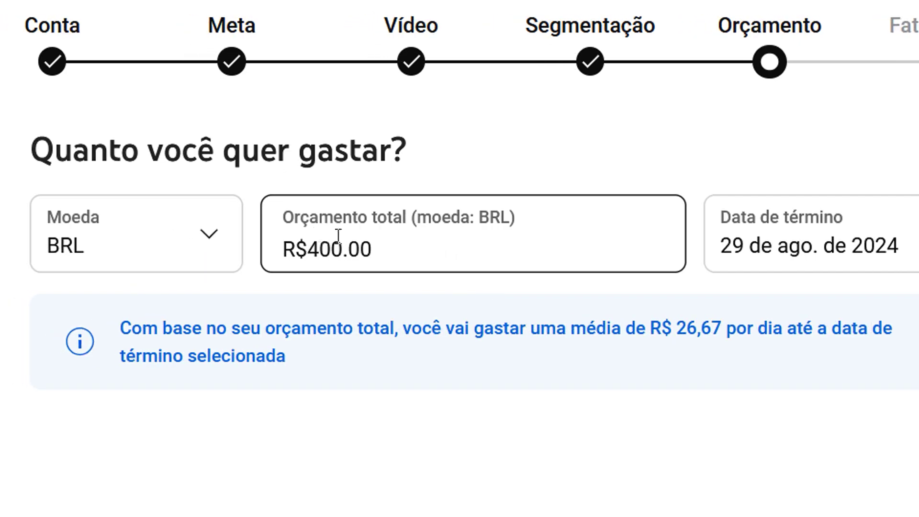
- Try to set the promotion's total budget to R$120,00
drag(387, 245, 293, 250)
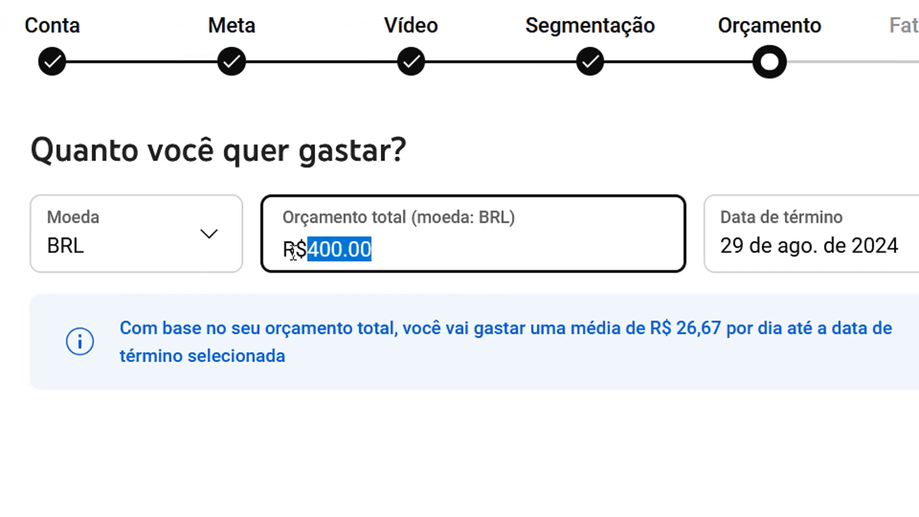
text(120)
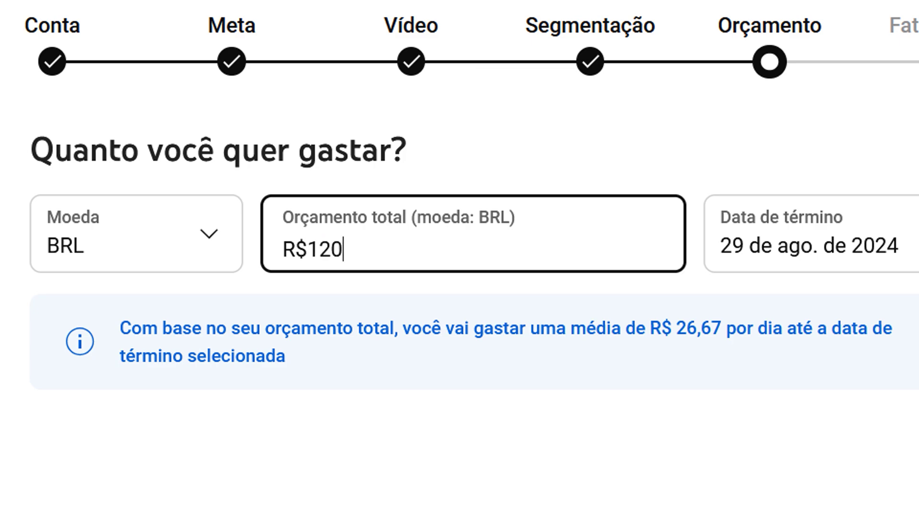
text(,00)
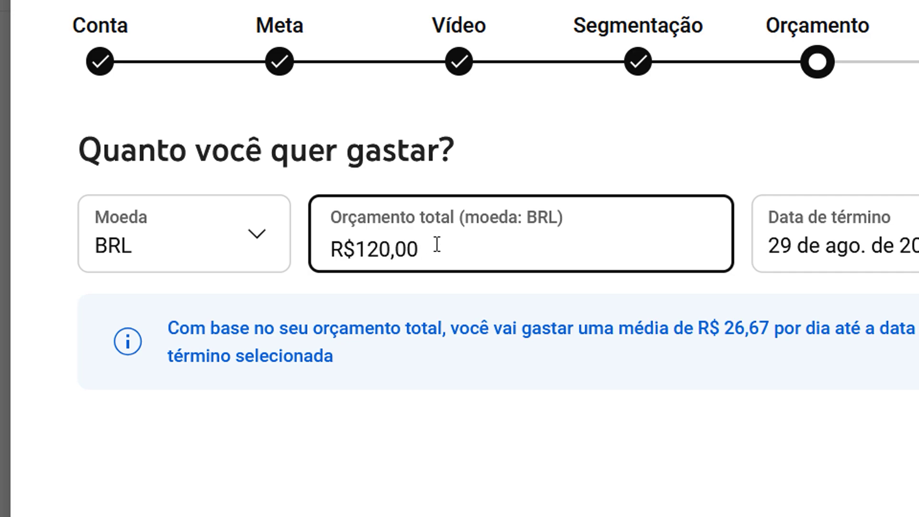
click(489, 320)
click(653, 285)
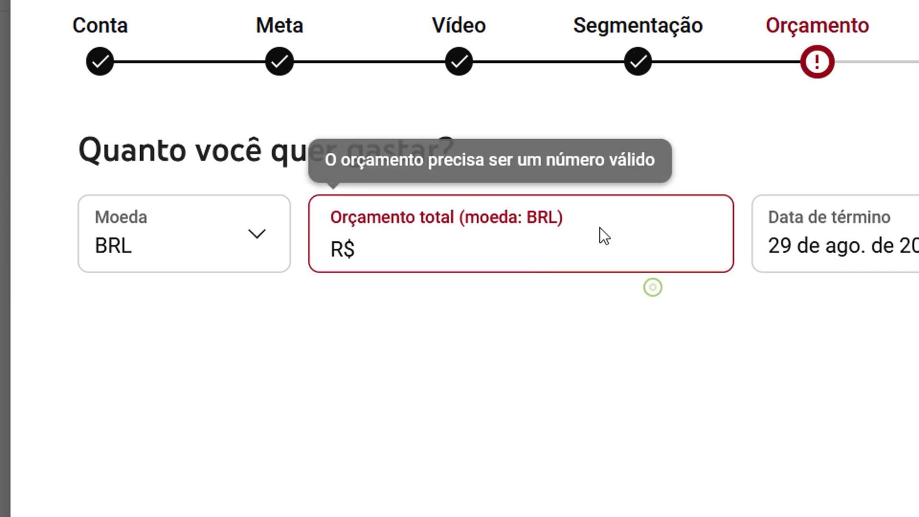
- Set the promotion's total budget to R$200 and its end date to 20 de ago. de 2024
click(283, 238)
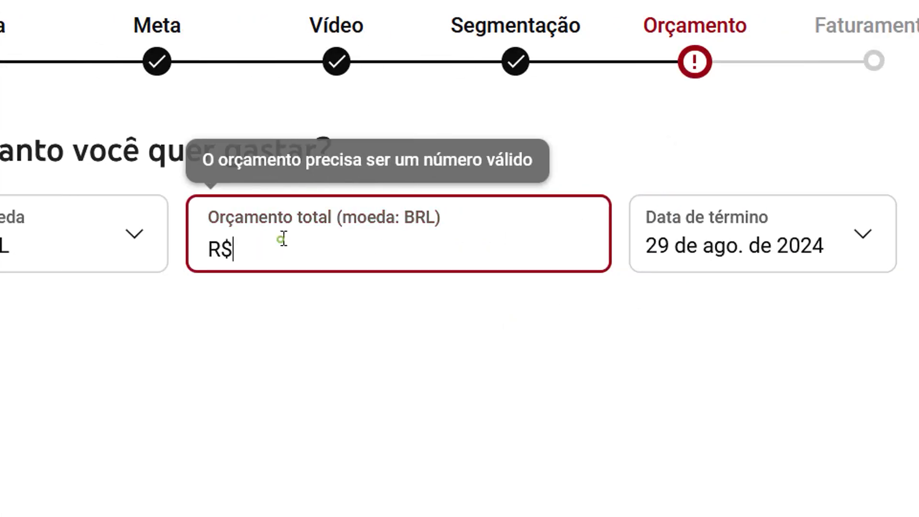
text(200)
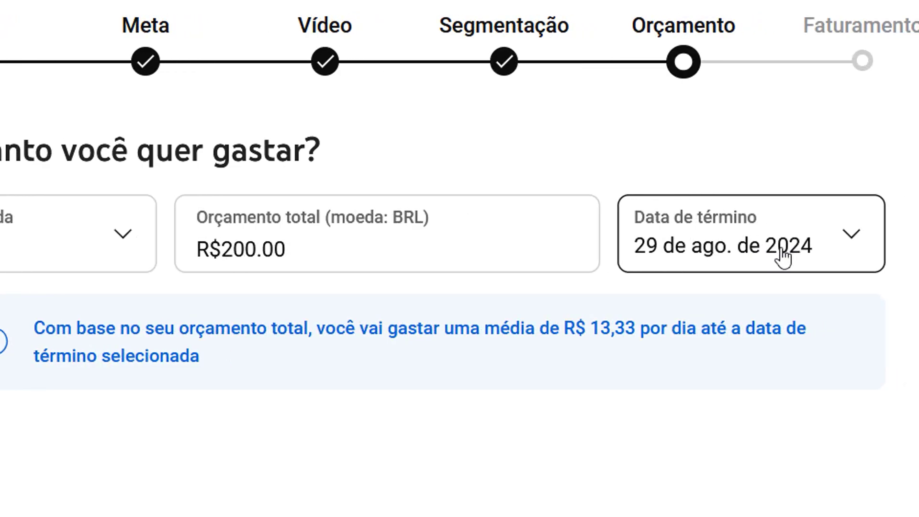
click(781, 253)
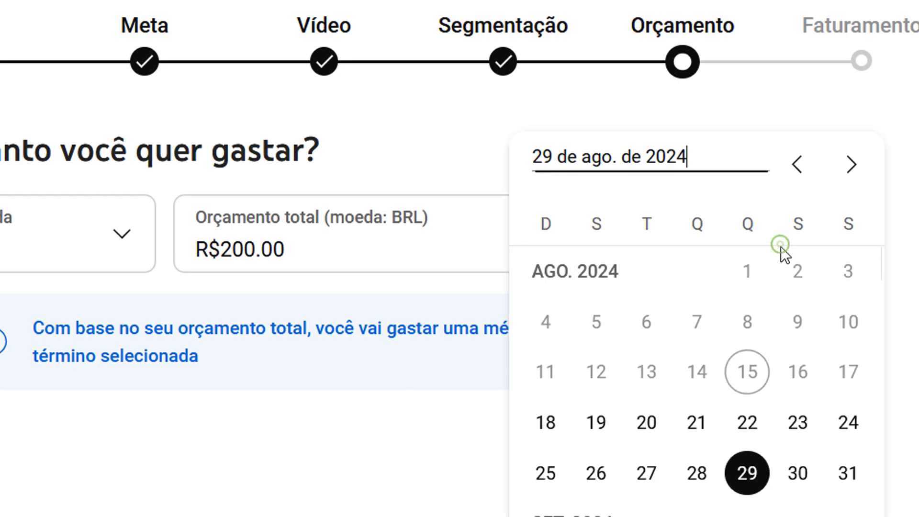
click(748, 433)
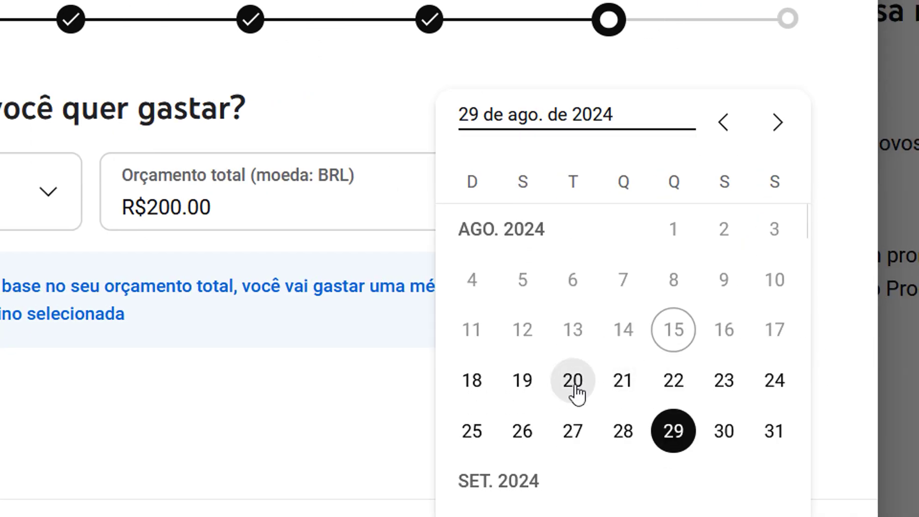
click(570, 385)
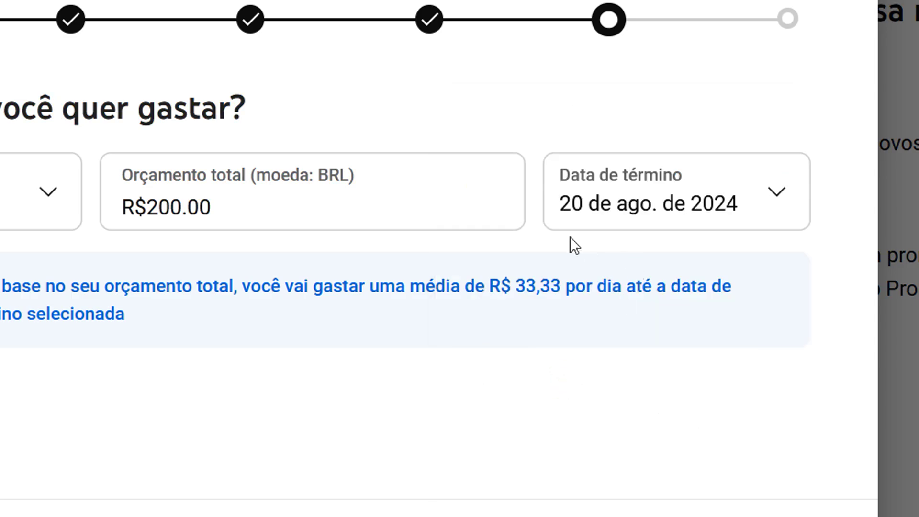
- Set the promotion's total budget to R$120 and proceed to the payment information stage
click(367, 207)
click(341, 206)
drag(351, 207, 322, 203)
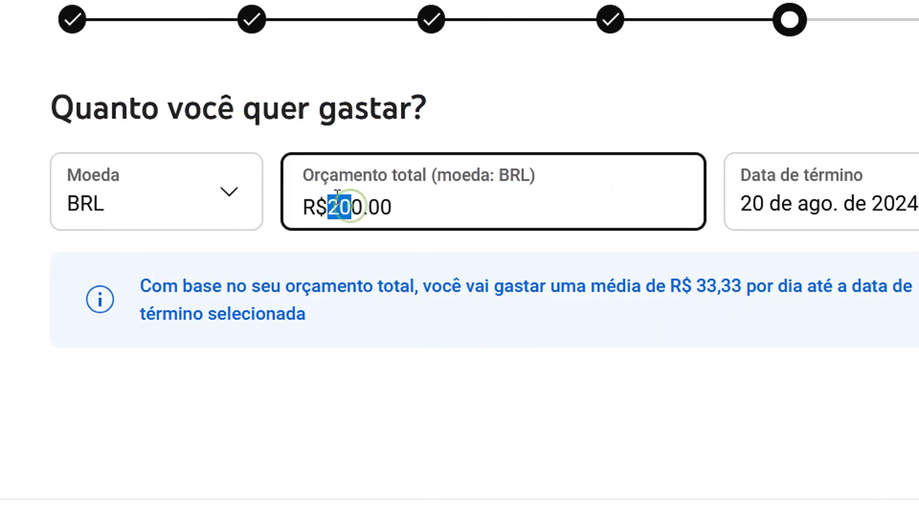
text(120)
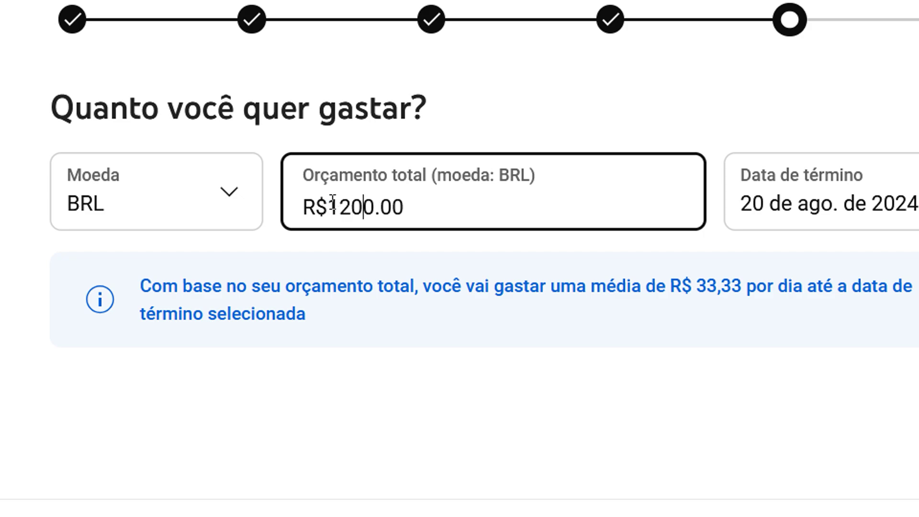
key(BackSpace)
click(373, 278)
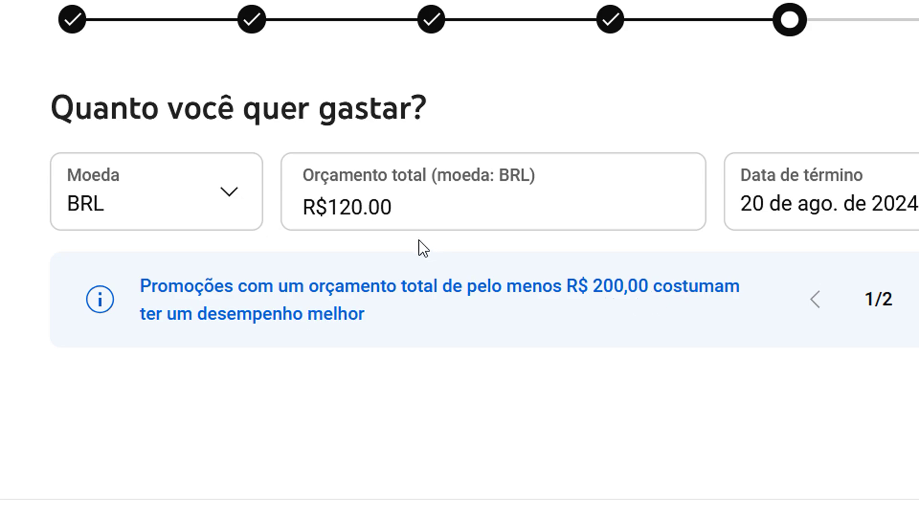
click(781, 301)
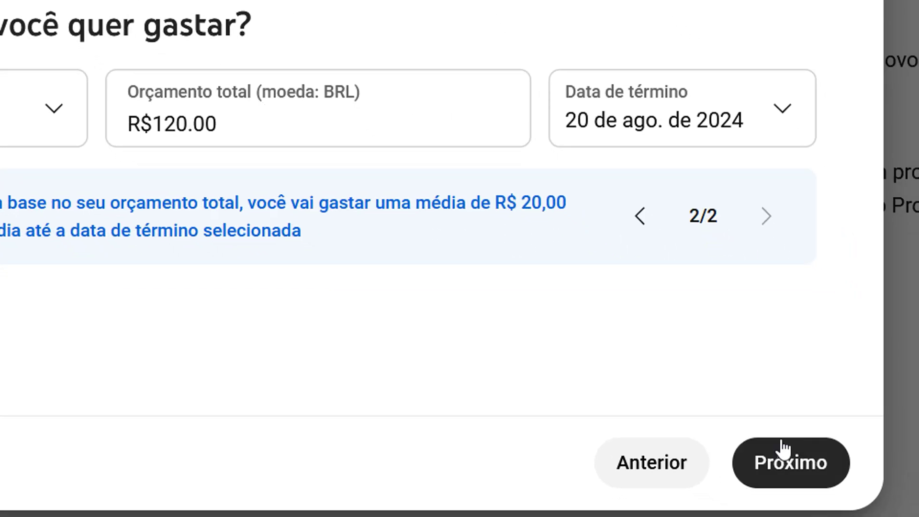
click(776, 438)
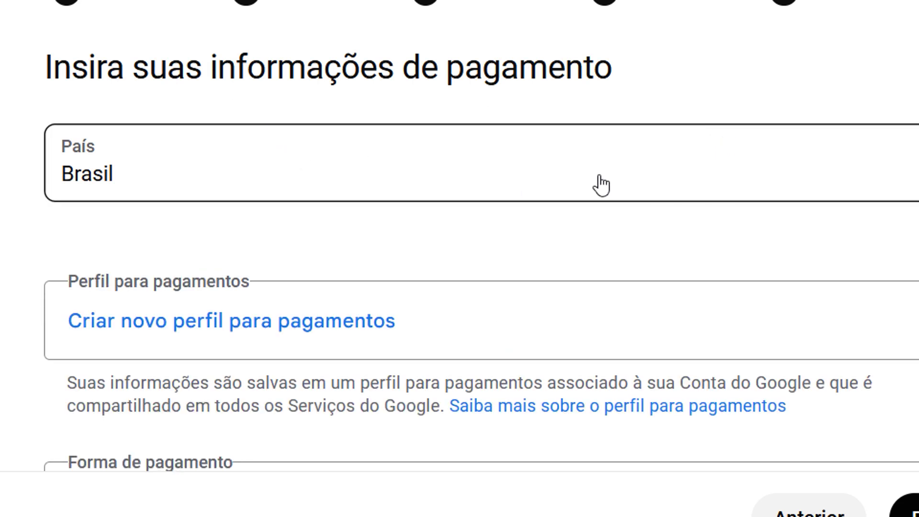
- Start a new payments profile with the profile type Pessoa física and go through its CPF and date of birth fields
scroll(545, 196, down, 2)
scroll(201, 174, up, 2)
click(238, 316)
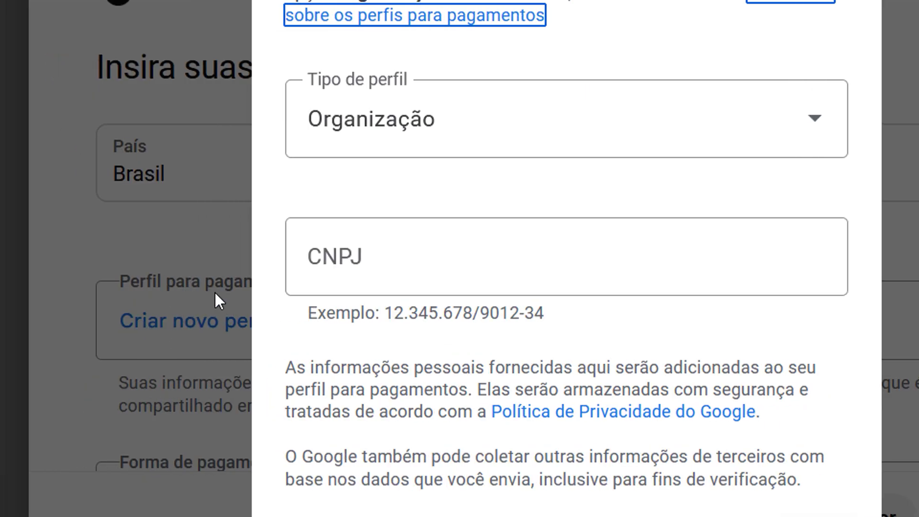
key(Tab)
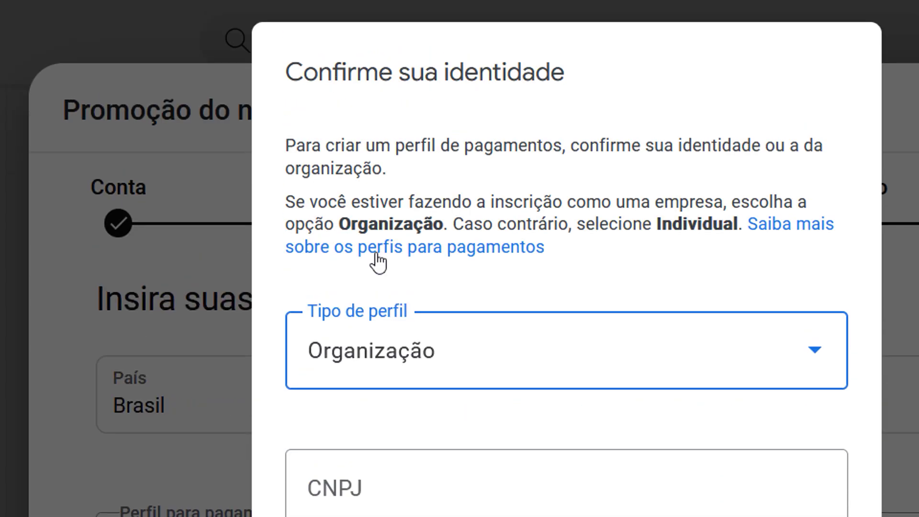
click(407, 311)
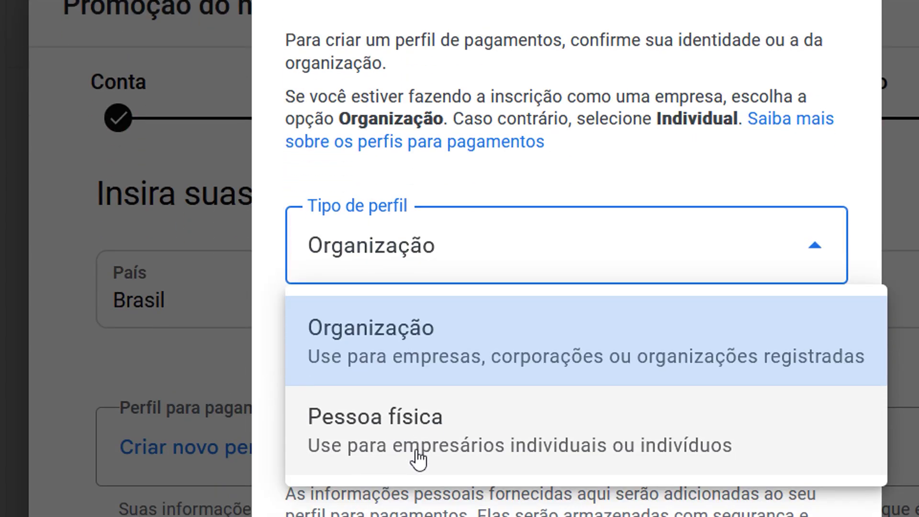
click(425, 435)
click(391, 361)
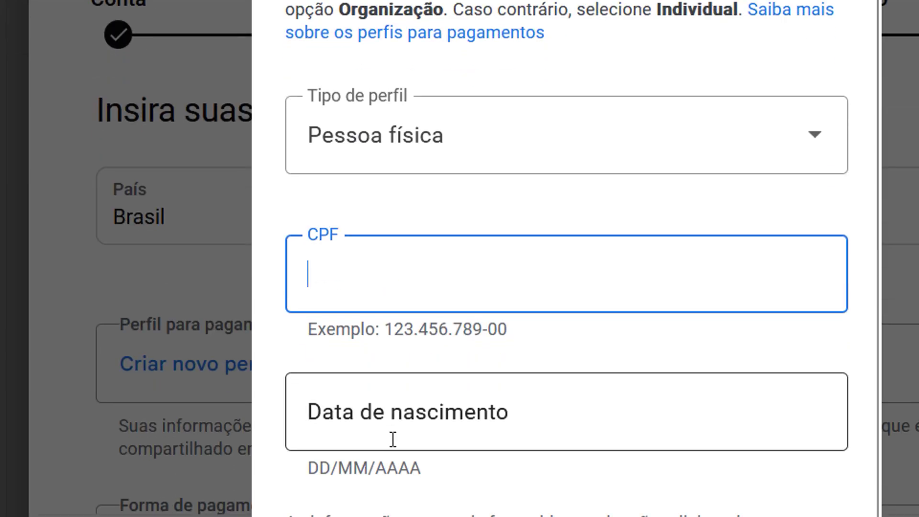
click(394, 436)
scroll(394, 436, down, 3)
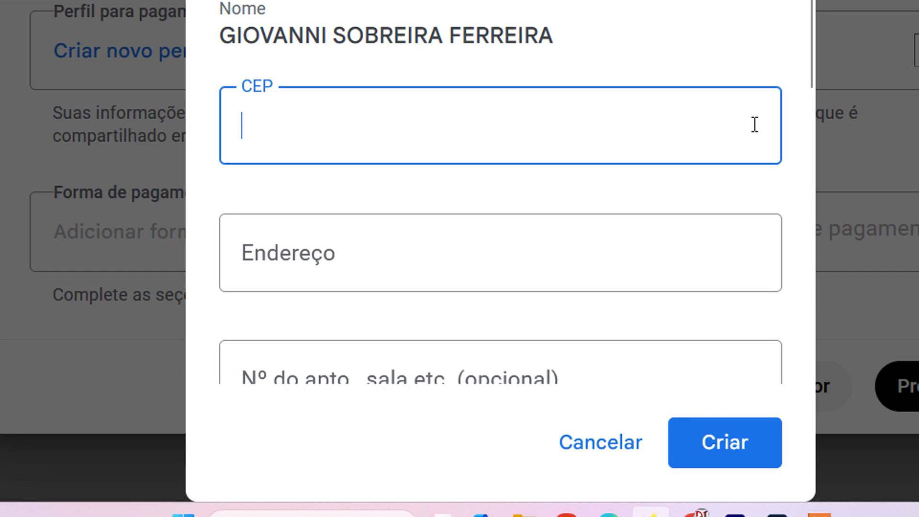
- Review the address fields of the new payments profile, from CEP and Endereço to Bairro, Estado and Cidade
scroll(450, 112, down, 1)
scroll(450, 113, down, 2)
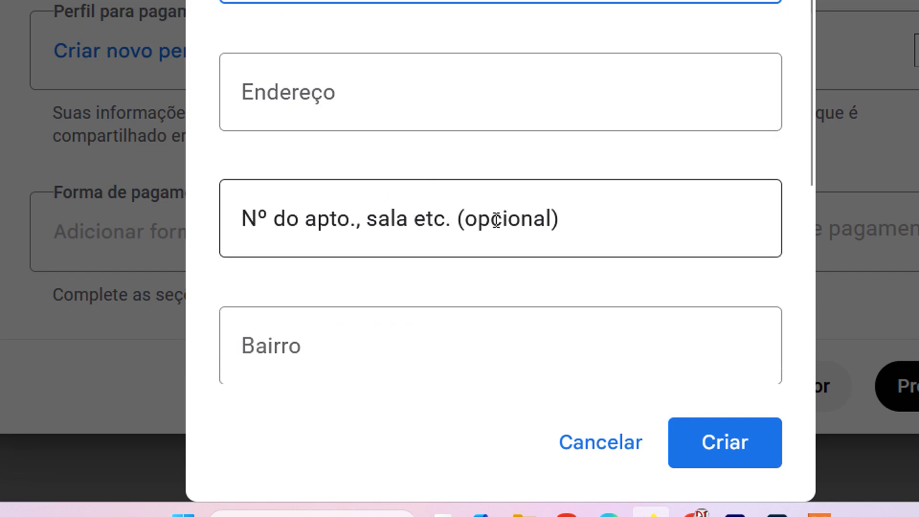
scroll(498, 218, down, 3)
scroll(376, 171, down, 3)
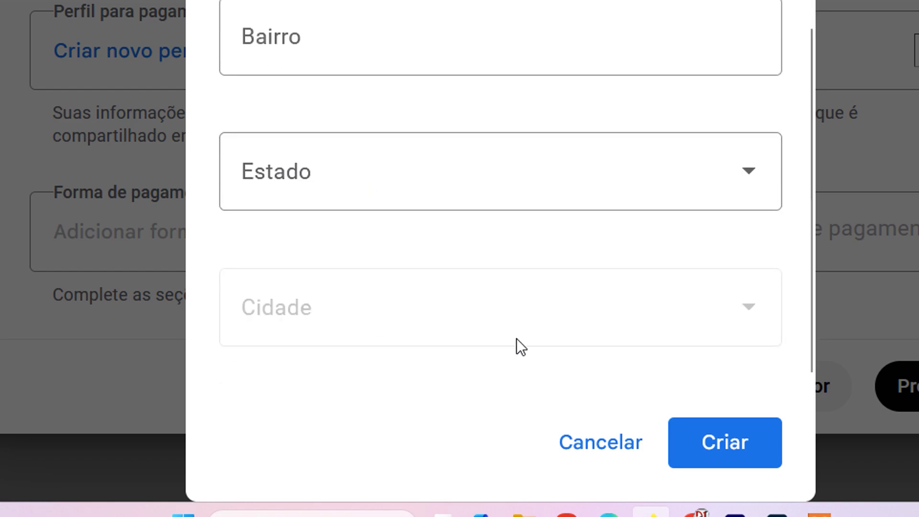
scroll(506, 261, up, 8)
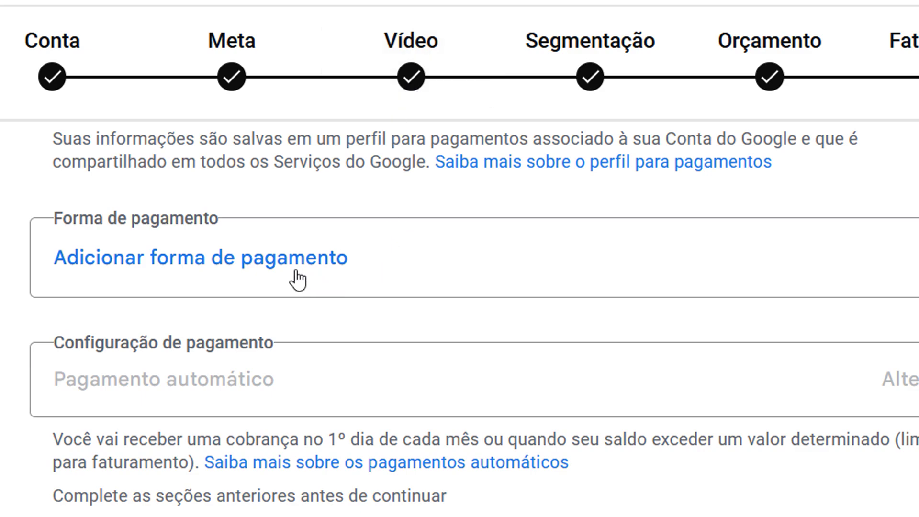
- Add Pix as the payment method and set the manual payment amount to R$ 120
click(254, 271)
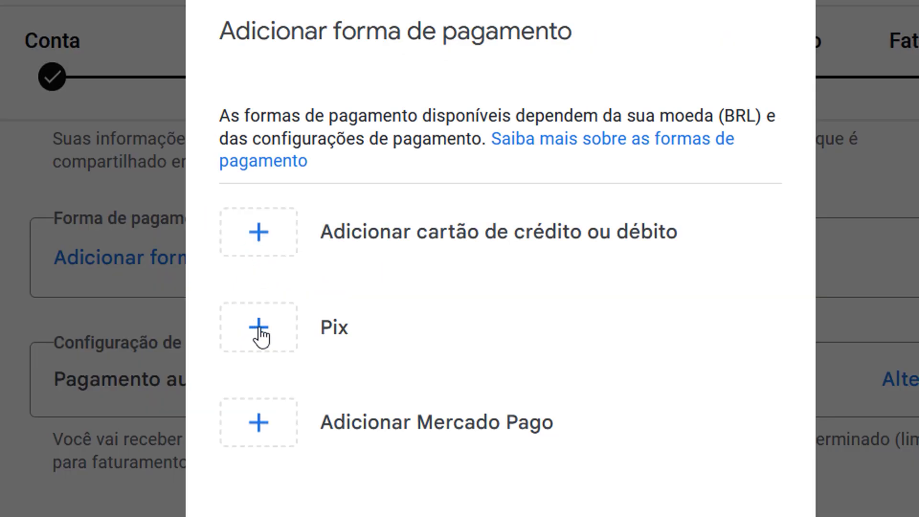
click(258, 331)
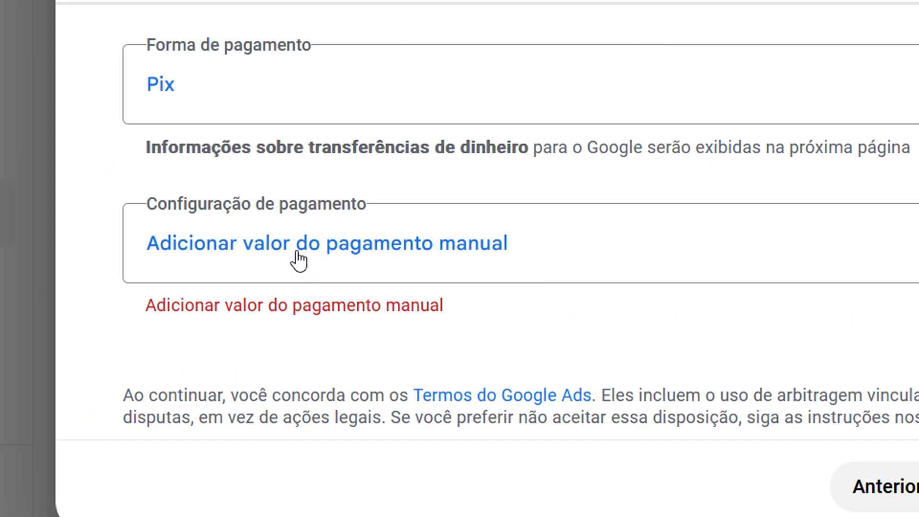
click(335, 423)
click(646, 306)
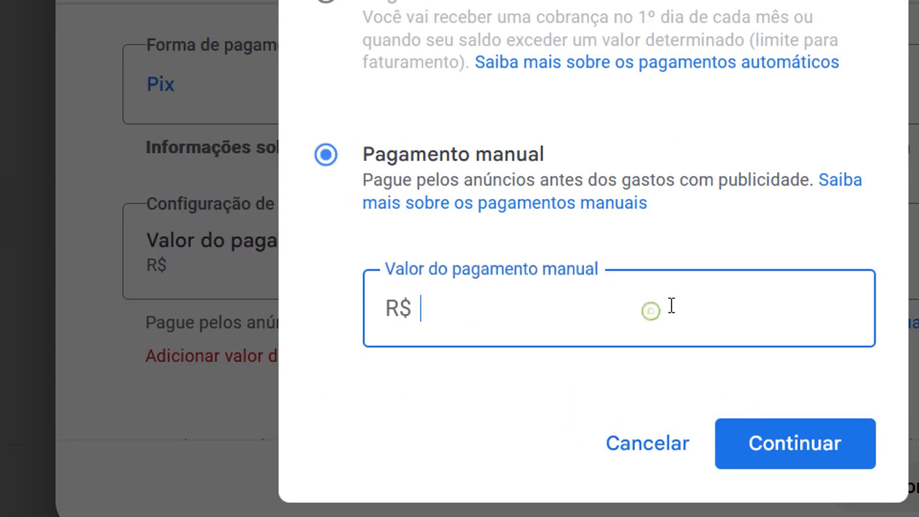
text(120)
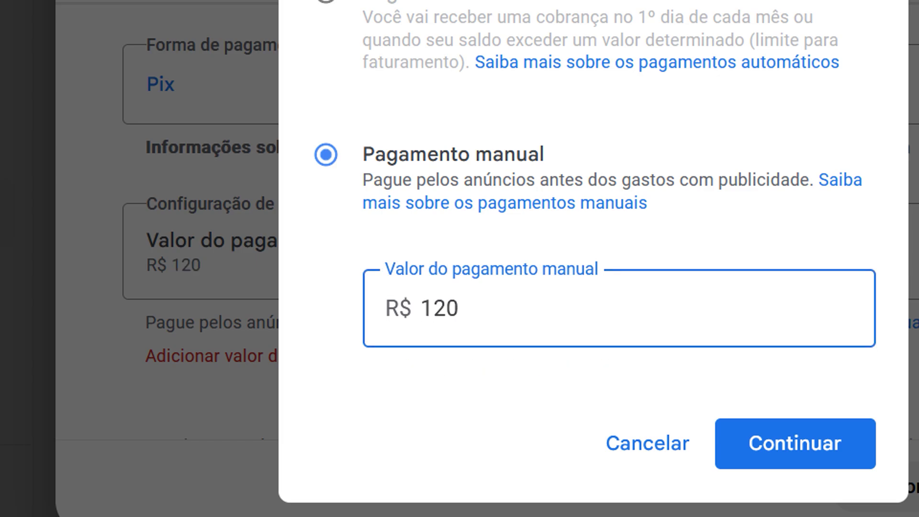
click(784, 439)
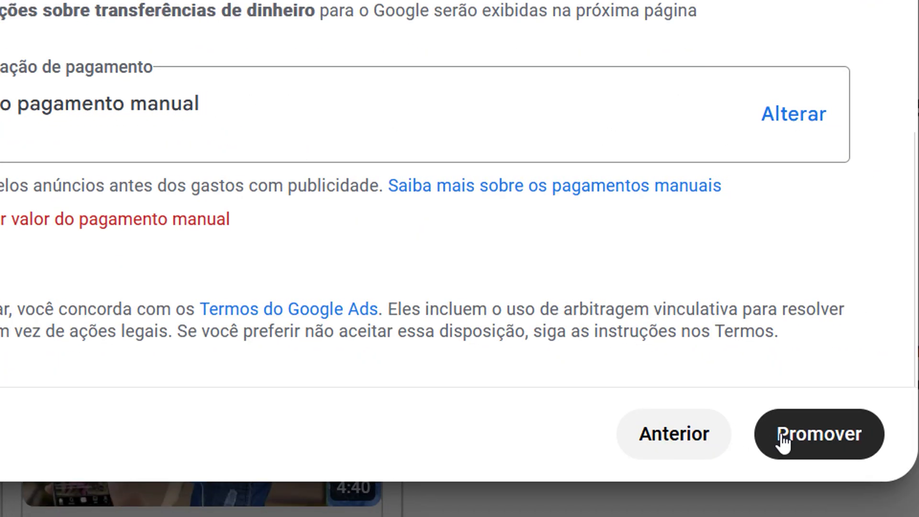
- Submit the promotion, review the Pix payment code instructions and finish the payment dialog
click(784, 442)
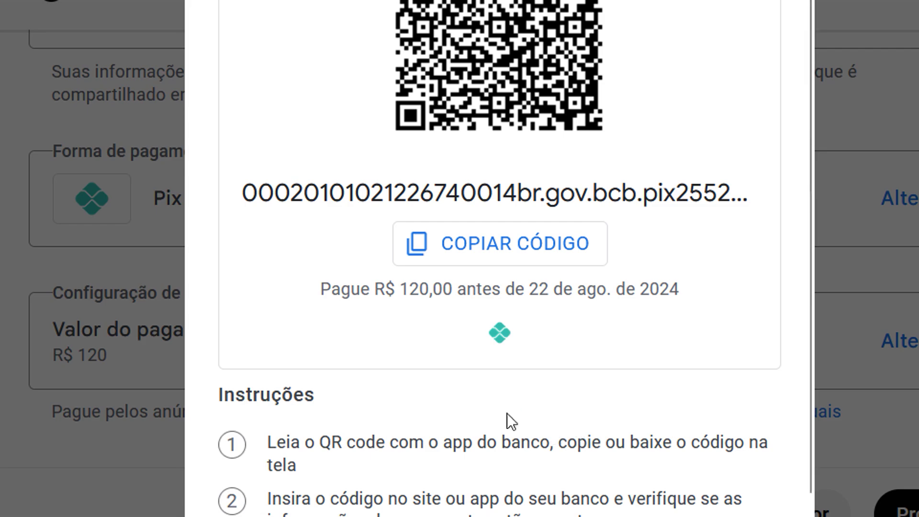
scroll(507, 421, down, 5)
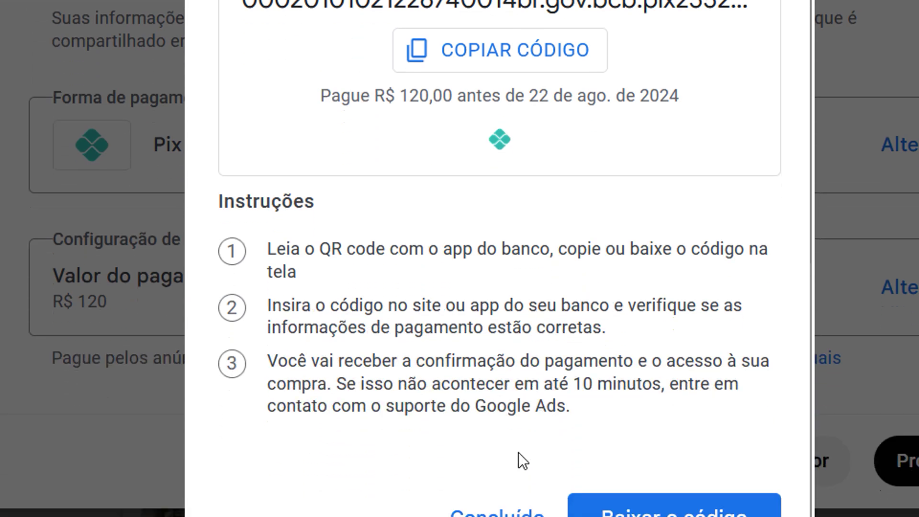
click(488, 515)
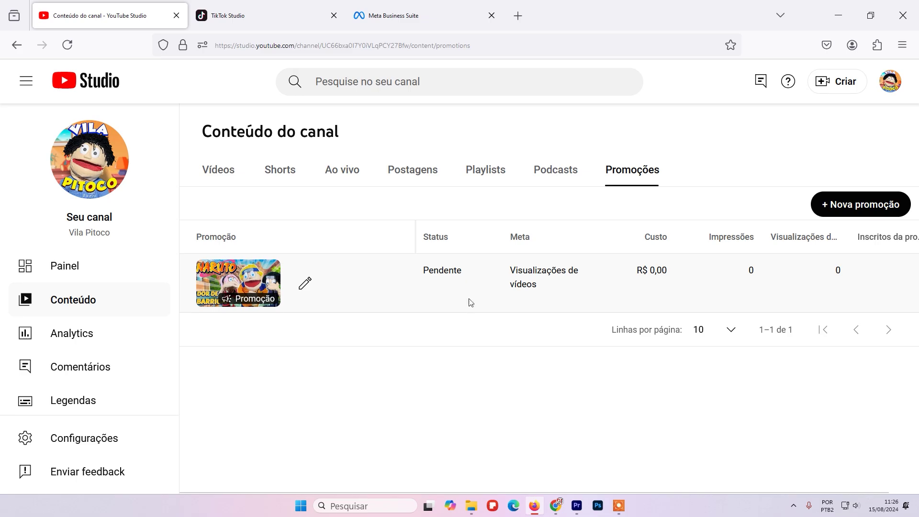
- Check the explanations of the Naruto promotion's status and goal in the promotions list
mouse_move(428, 273)
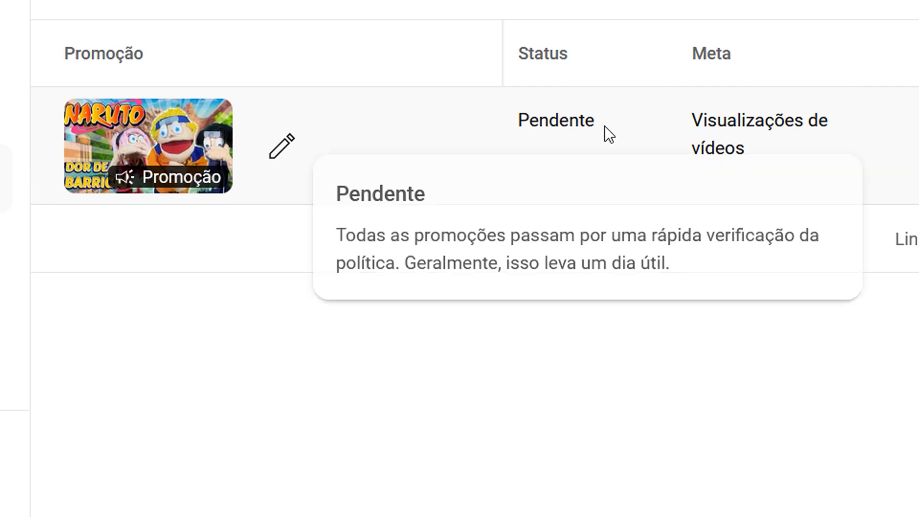
mouse_move(785, 115)
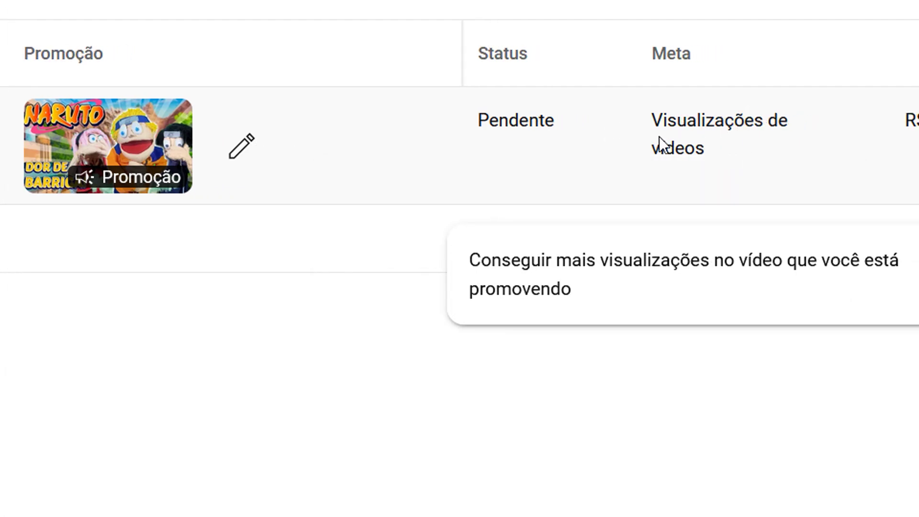
mouse_move(531, 132)
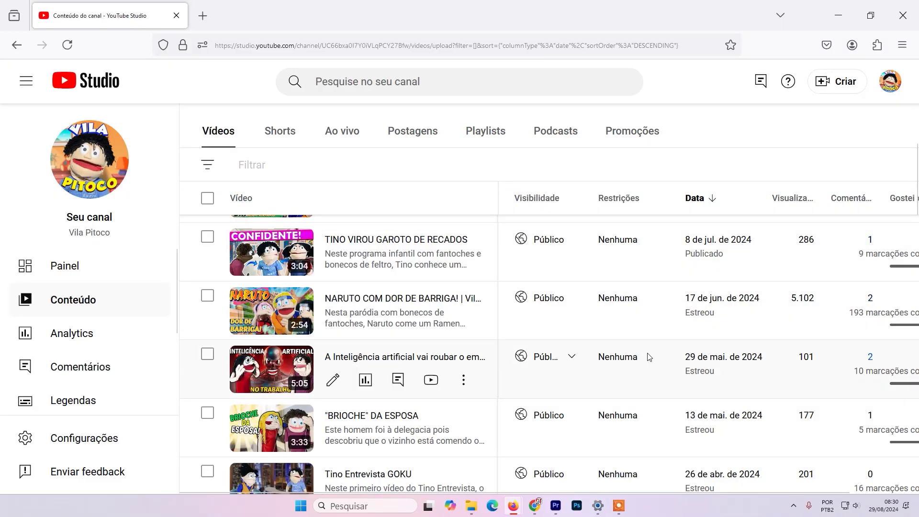
- Examine the view count of the video NARUTO COM DOR DE BARRIGA! against the other videos in the channel's video list
scroll(650, 356, up, 3)
scroll(675, 365, down, 1)
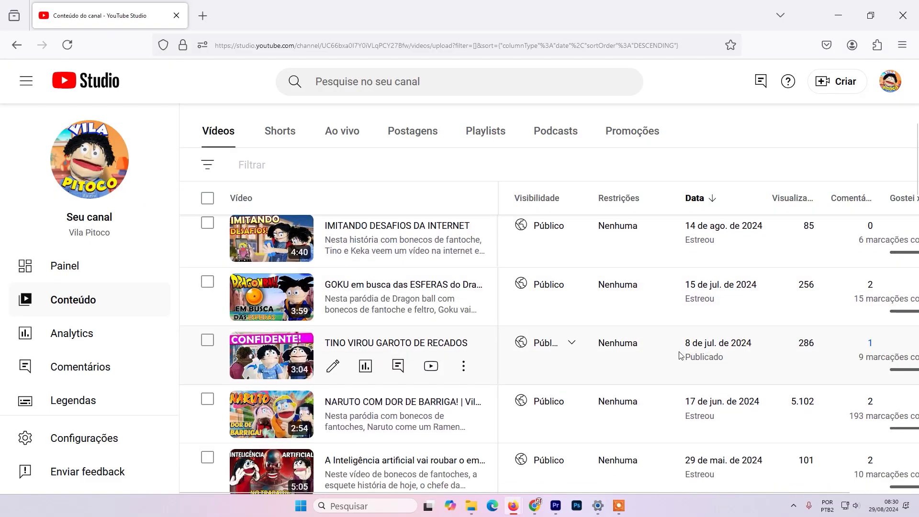
scroll(733, 340, down, 1)
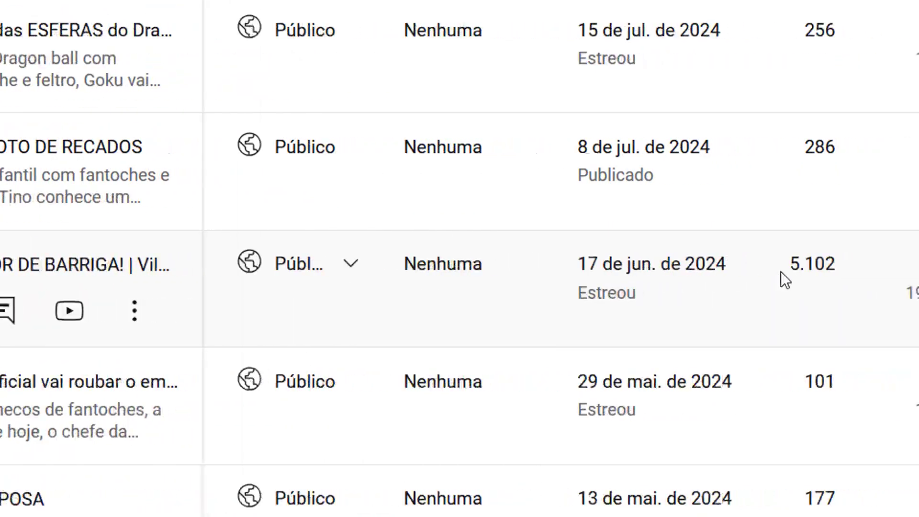
drag(779, 266, 821, 264)
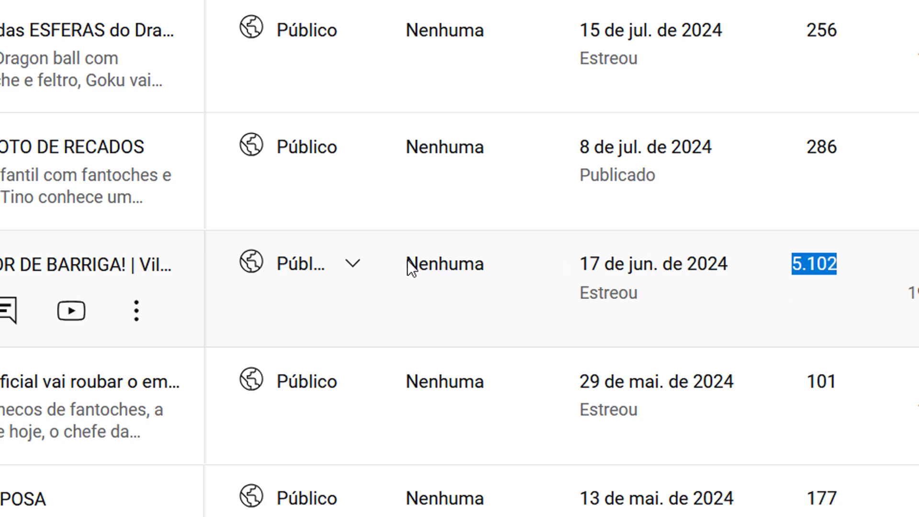
scroll(215, 225, up, 2)
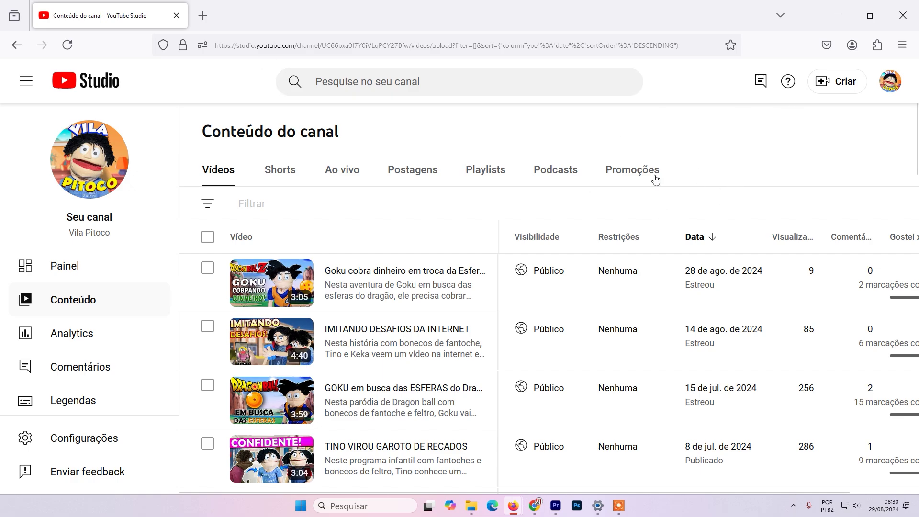
scroll(687, 380, down, 4)
double_click(802, 298)
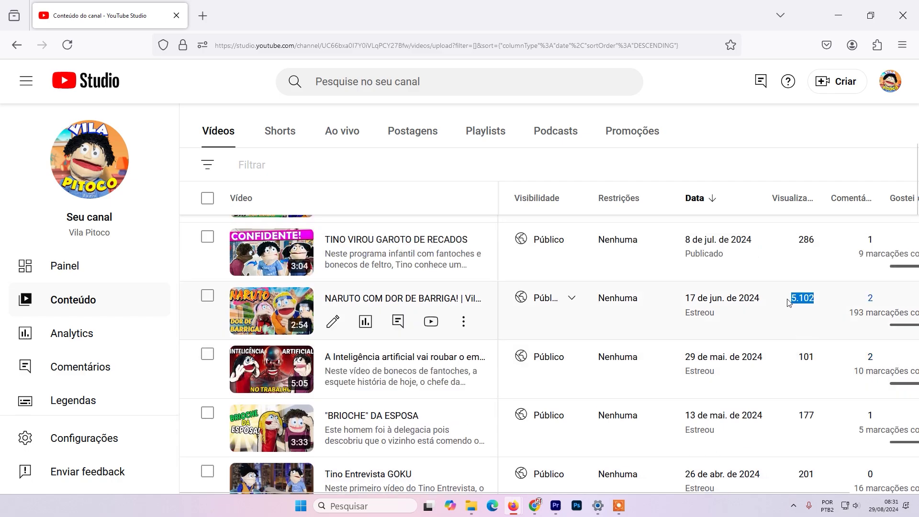
click(778, 304)
scroll(277, 195, up, 4)
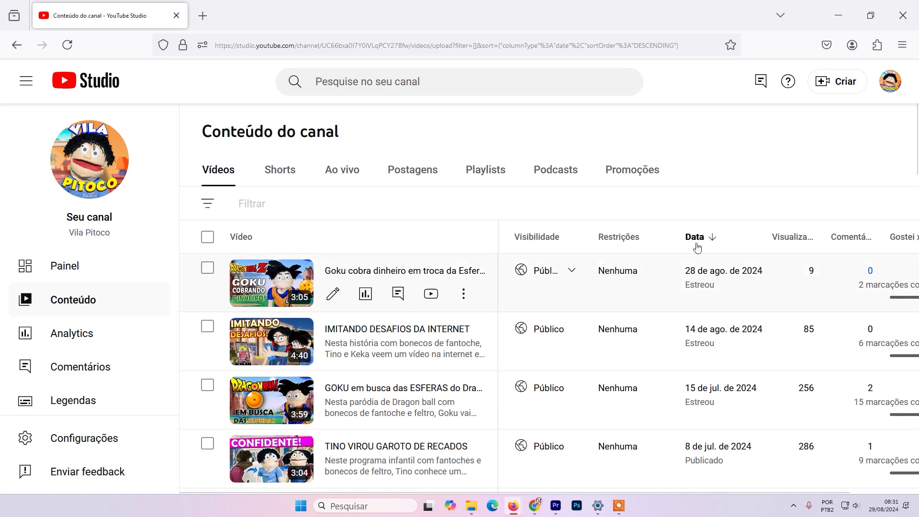
- Show the channel's promotions, read the notice about the exhausted balance and dismiss it
click(629, 180)
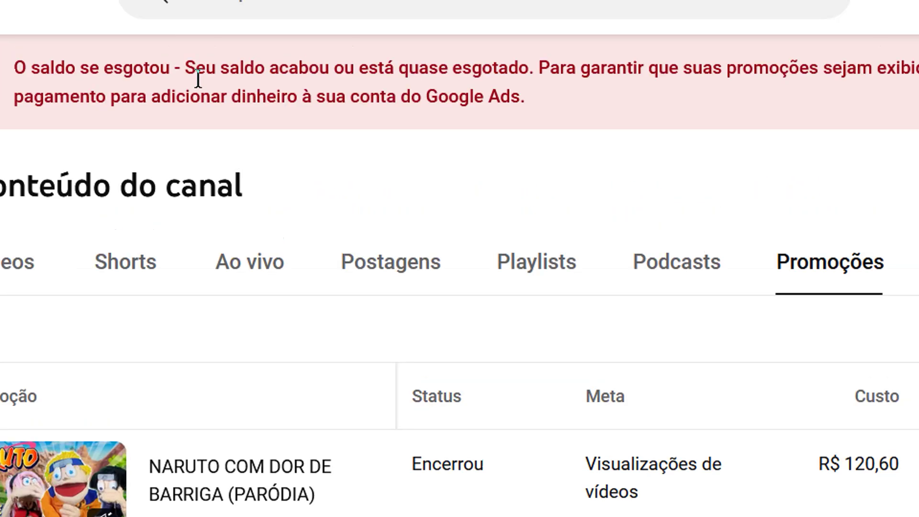
drag(25, 67, 158, 104)
click(284, 101)
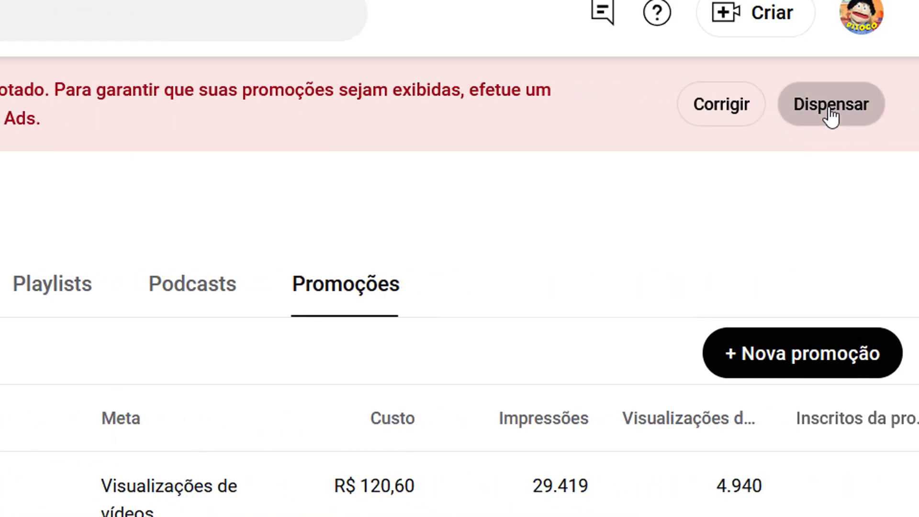
click(831, 113)
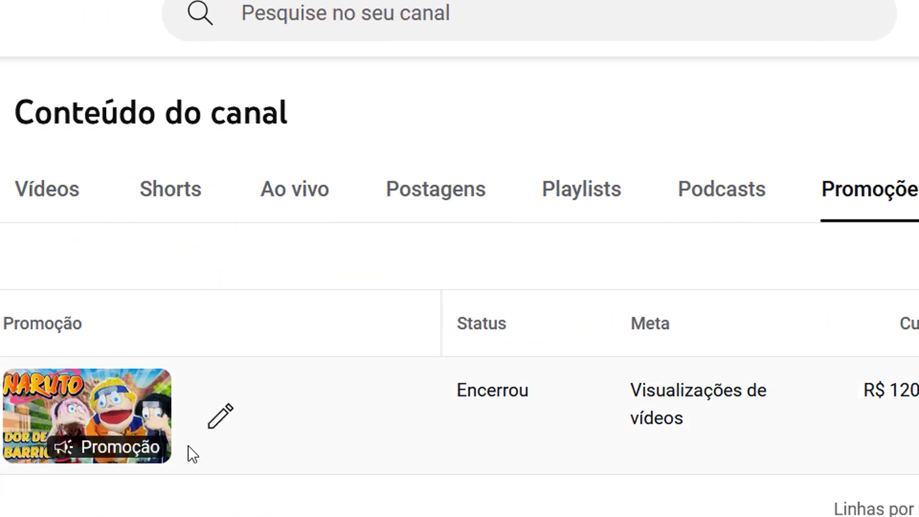
- Examine the cost, impressions and views of the ended Naruto promotion
drag(893, 390, 918, 391)
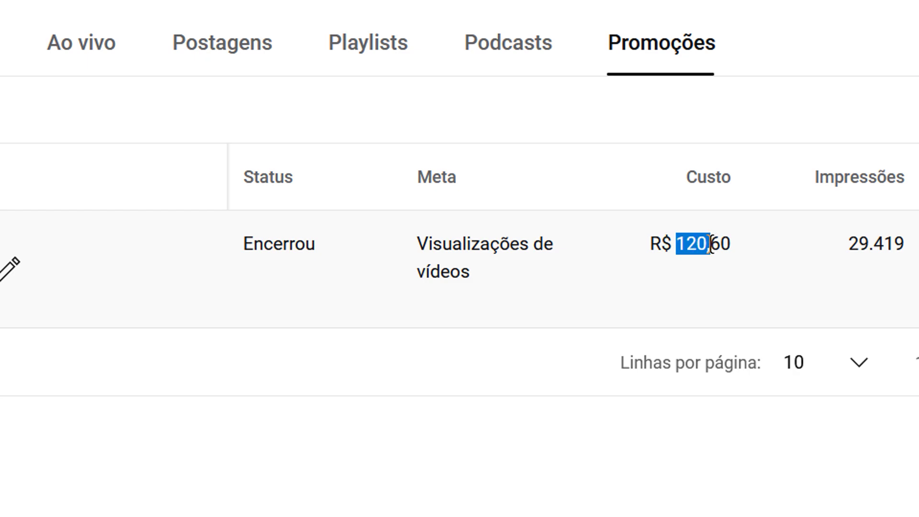
mouse_move(712, 245)
mouse_down()
mouse_move(730, 244)
mouse_move(720, 244)
mouse_up()
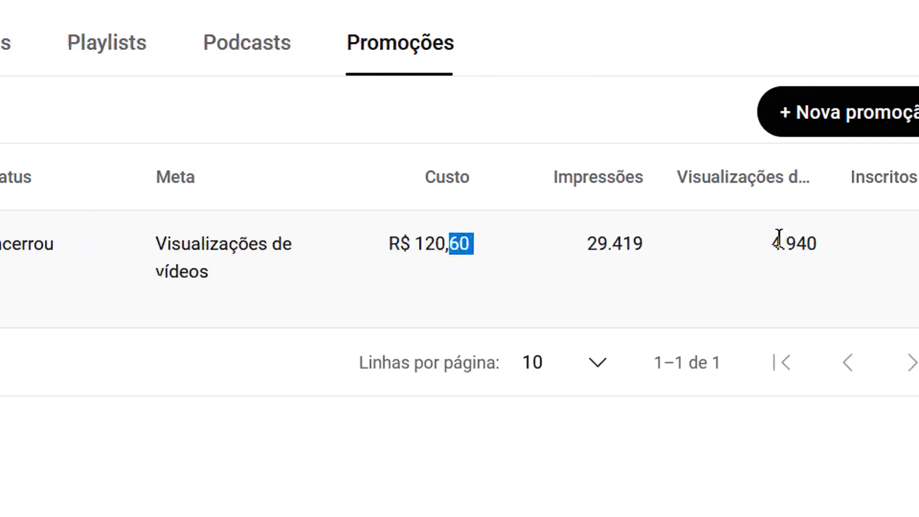
drag(591, 243, 640, 244)
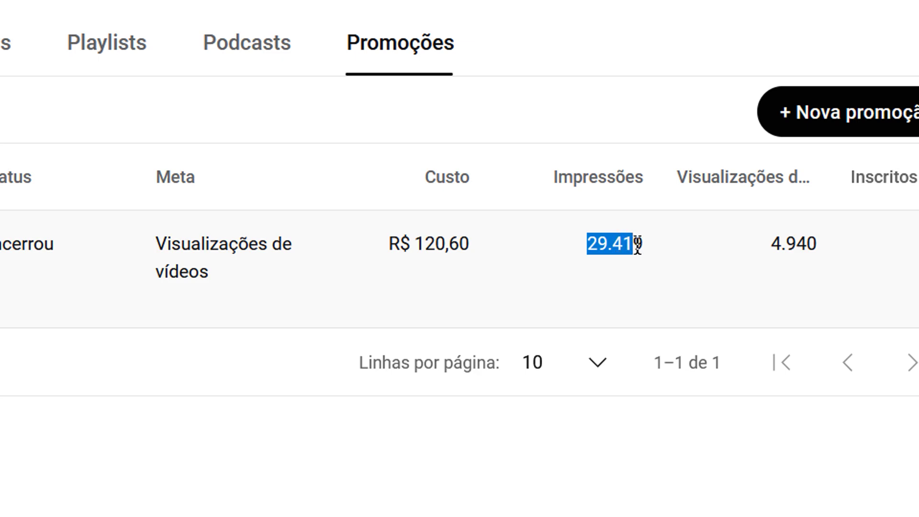
drag(772, 244, 817, 245)
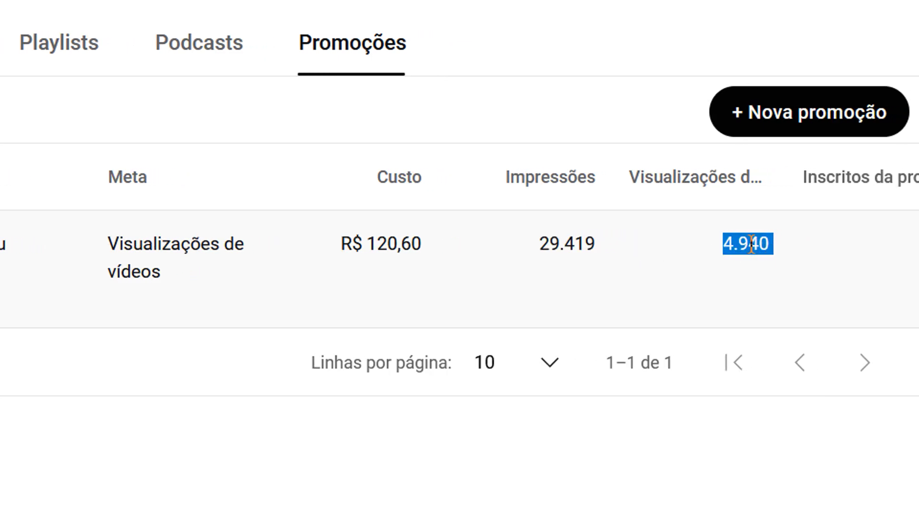